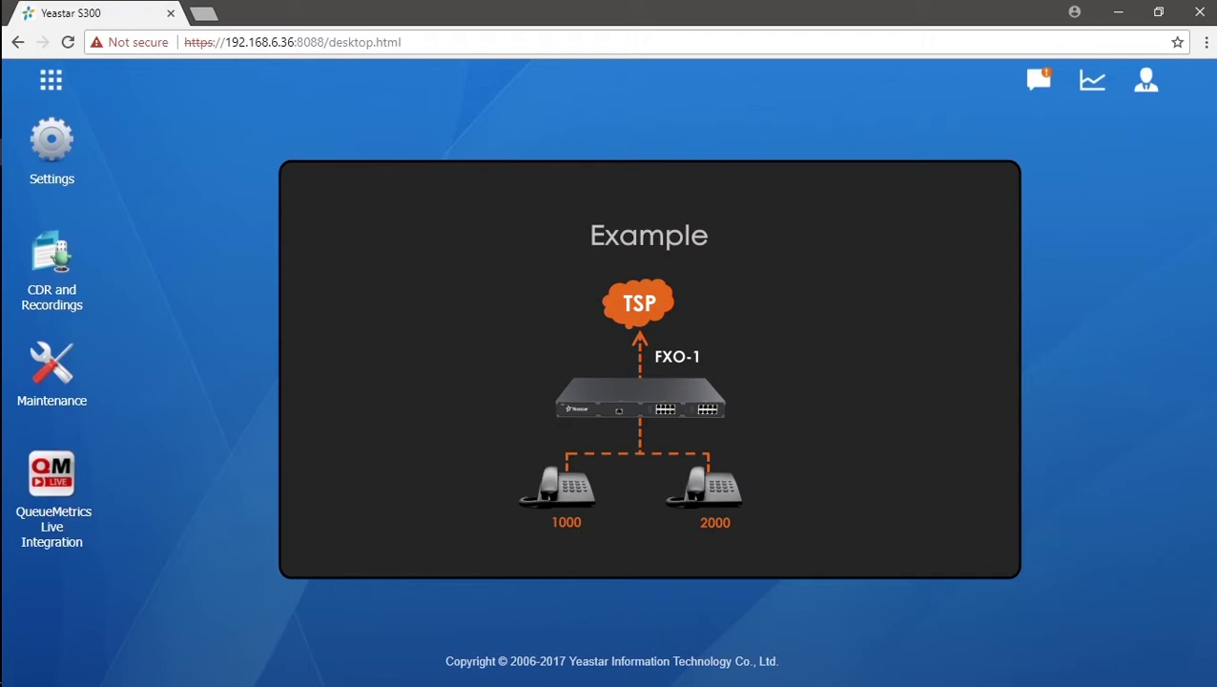
Step: Enable SLA on trunk FXO1-1, with Allow Barge on, Hold Access Open and Failover Hang up
click(76, 139)
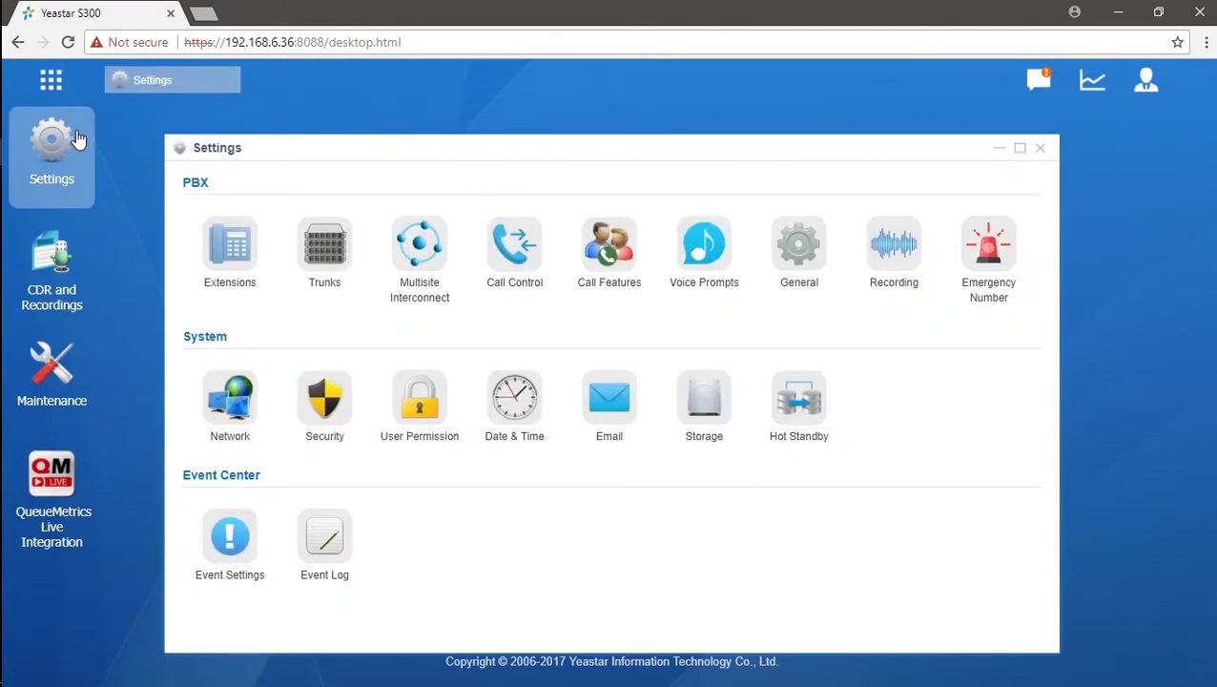
click(331, 250)
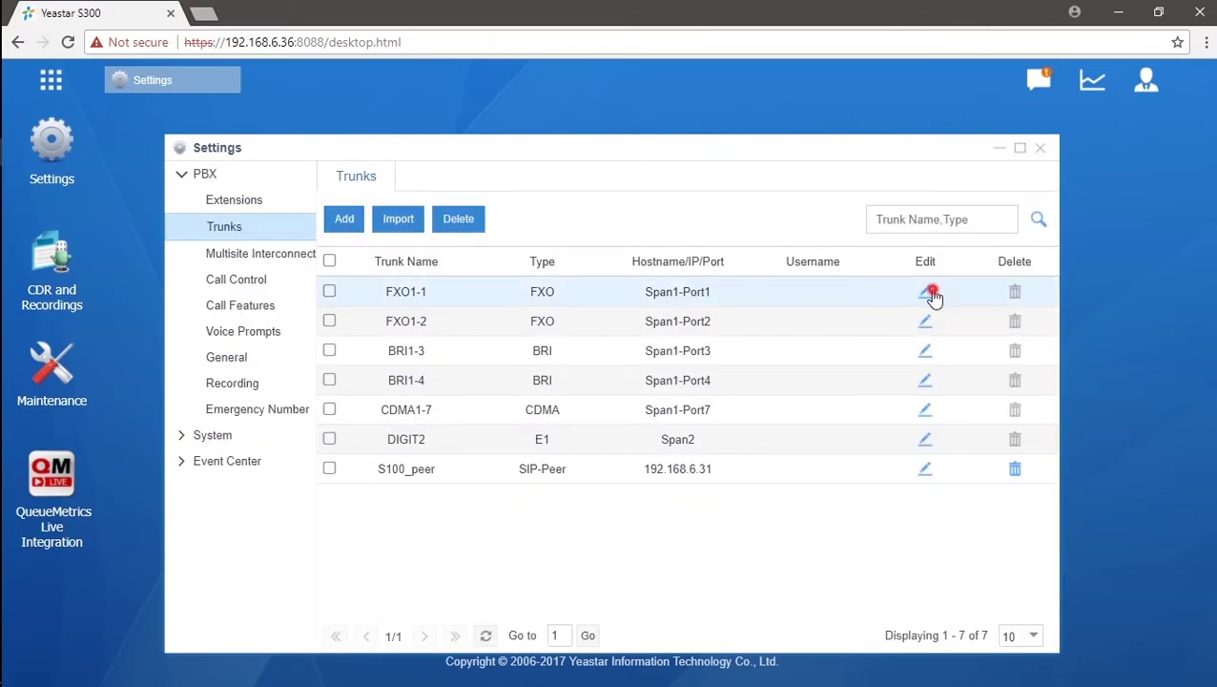
click(927, 293)
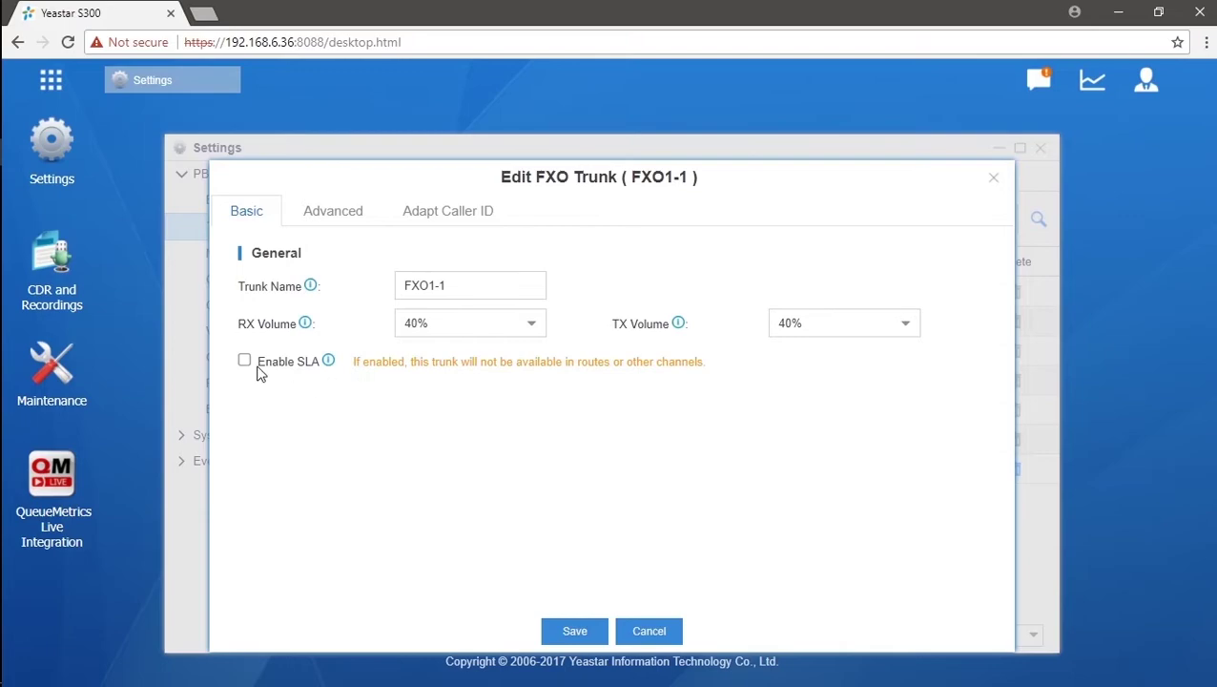
click(247, 361)
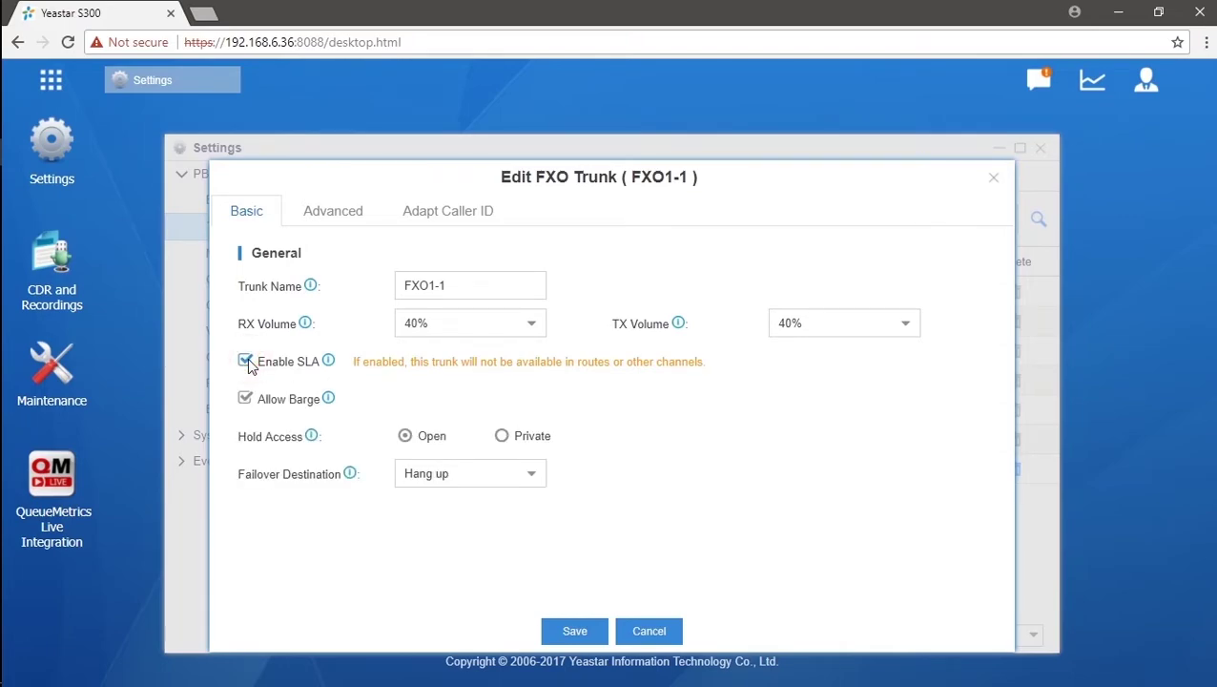
mouse_move(332, 366)
mouse_move(329, 401)
mouse_move(313, 439)
Step: Close the FXO1-1 trunk settings and start a new station under Call Control's SLA list
click(534, 479)
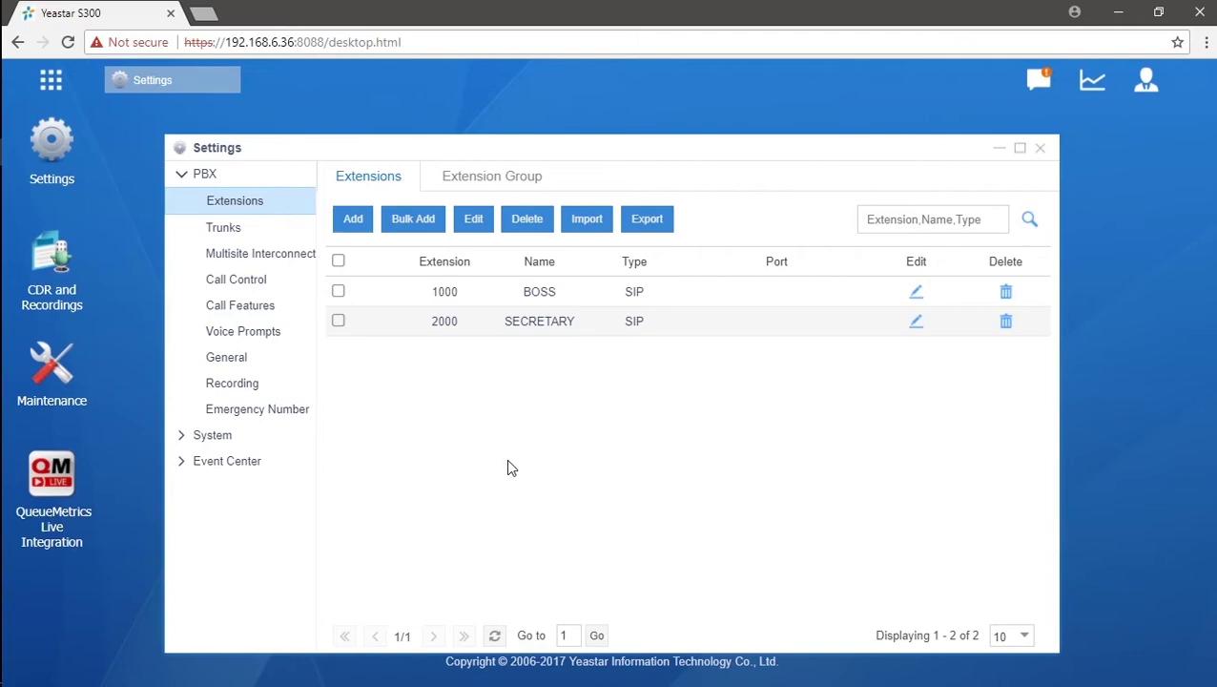
click(284, 289)
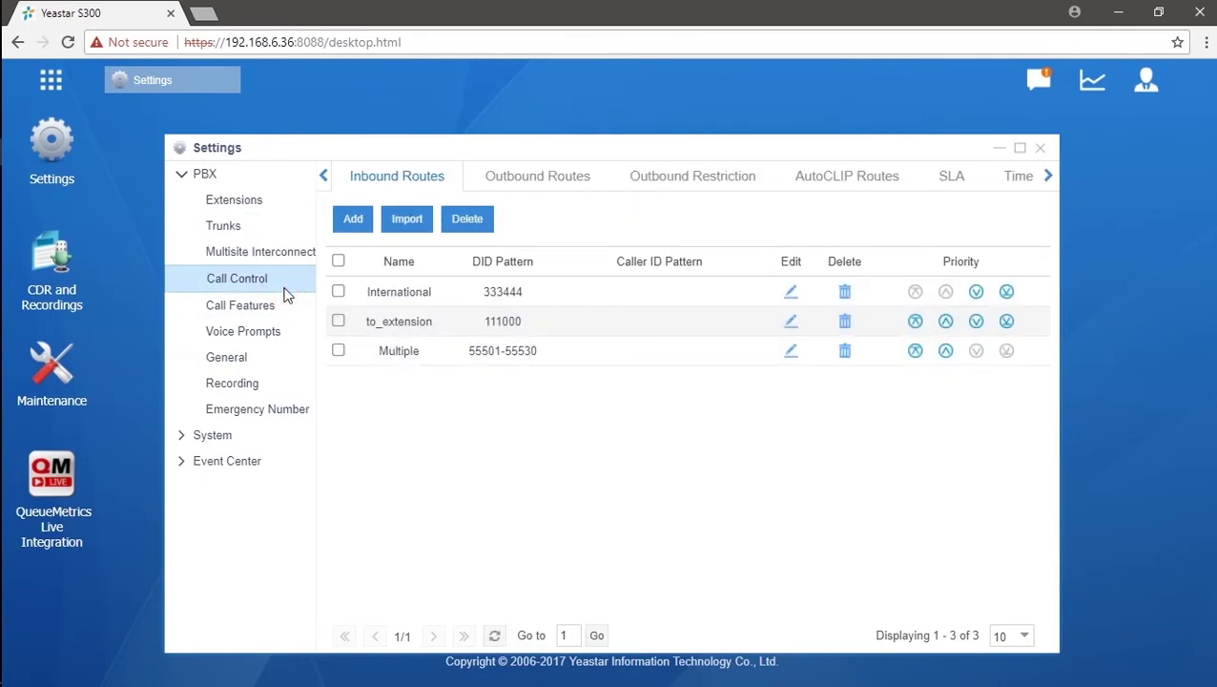
click(953, 183)
click(344, 221)
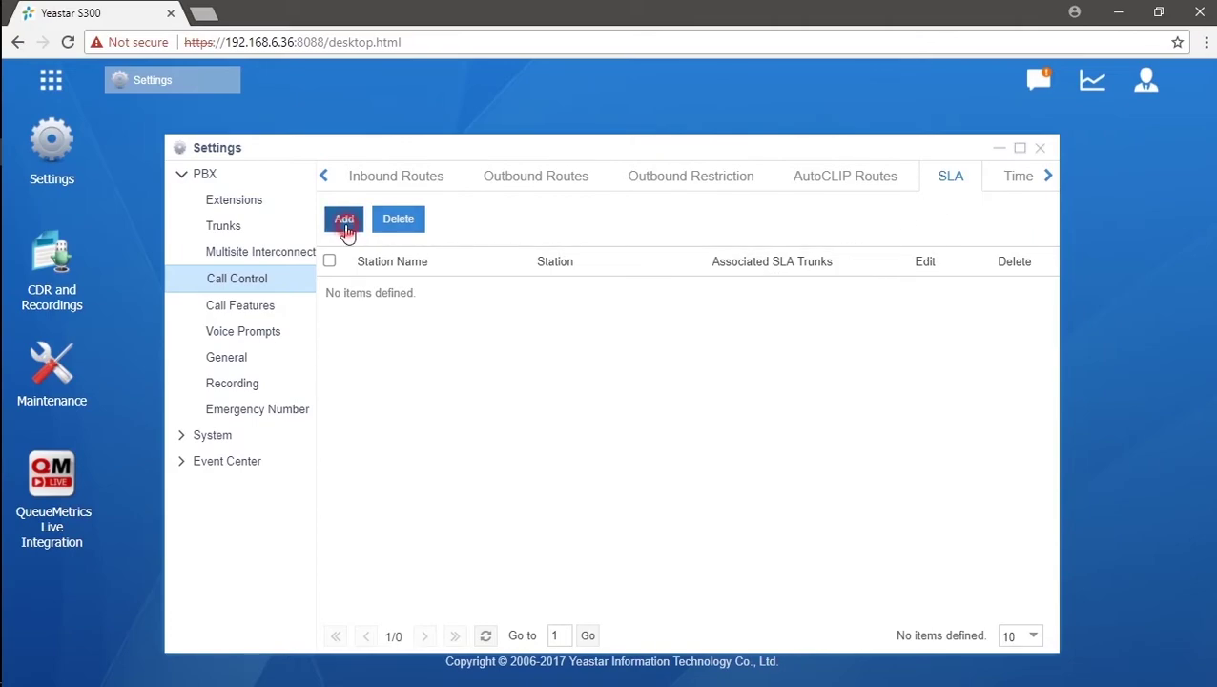
Step: Save SLA station BOSS for extension 1000 - BOSS on trunk FXO1-1 (FXO), ring timeout 30 seconds
click(475, 220)
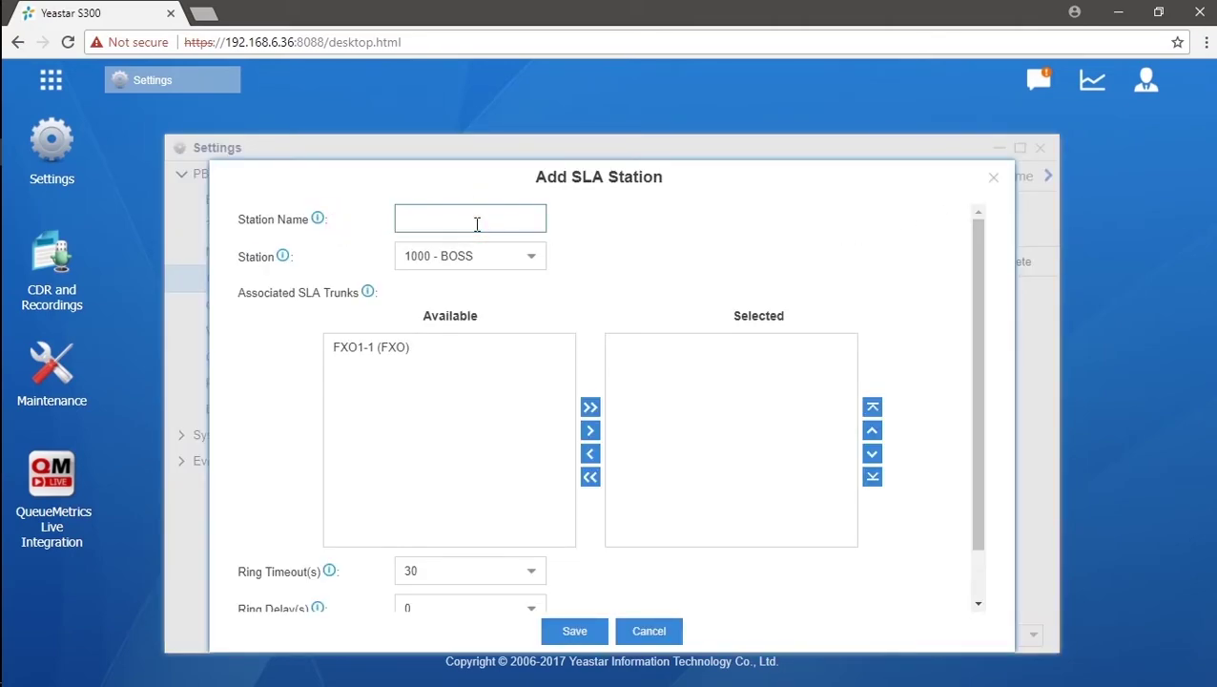
text(BOSS)
click(557, 349)
click(594, 434)
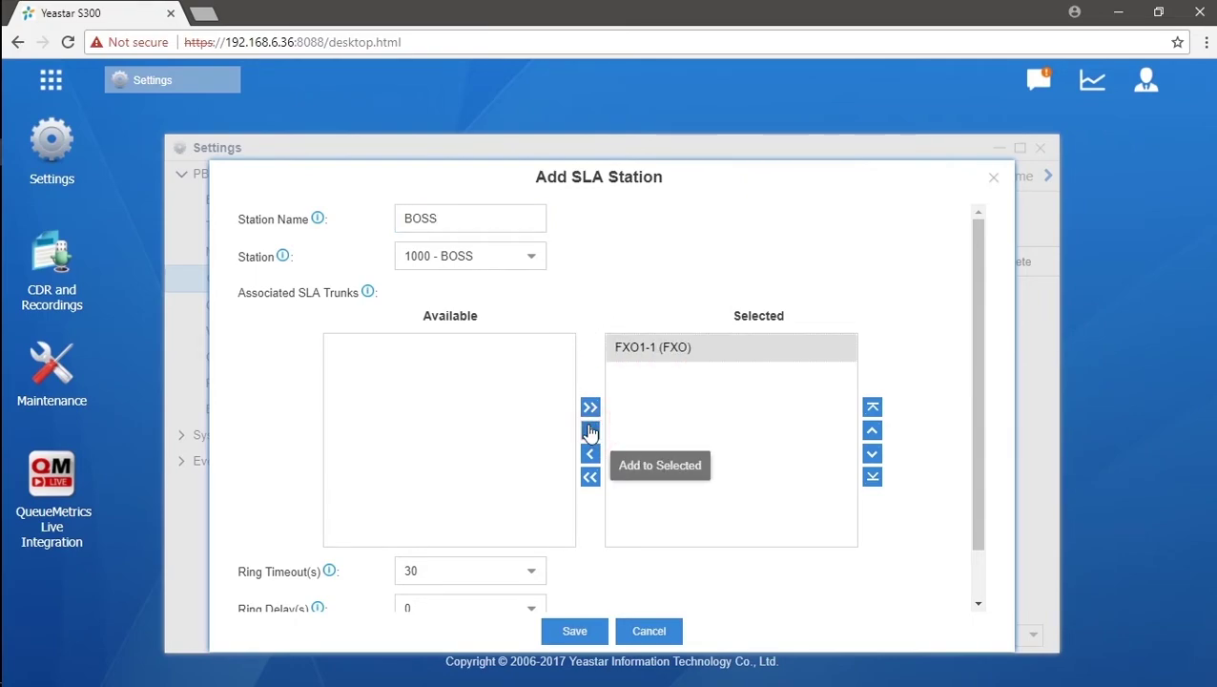
click(538, 263)
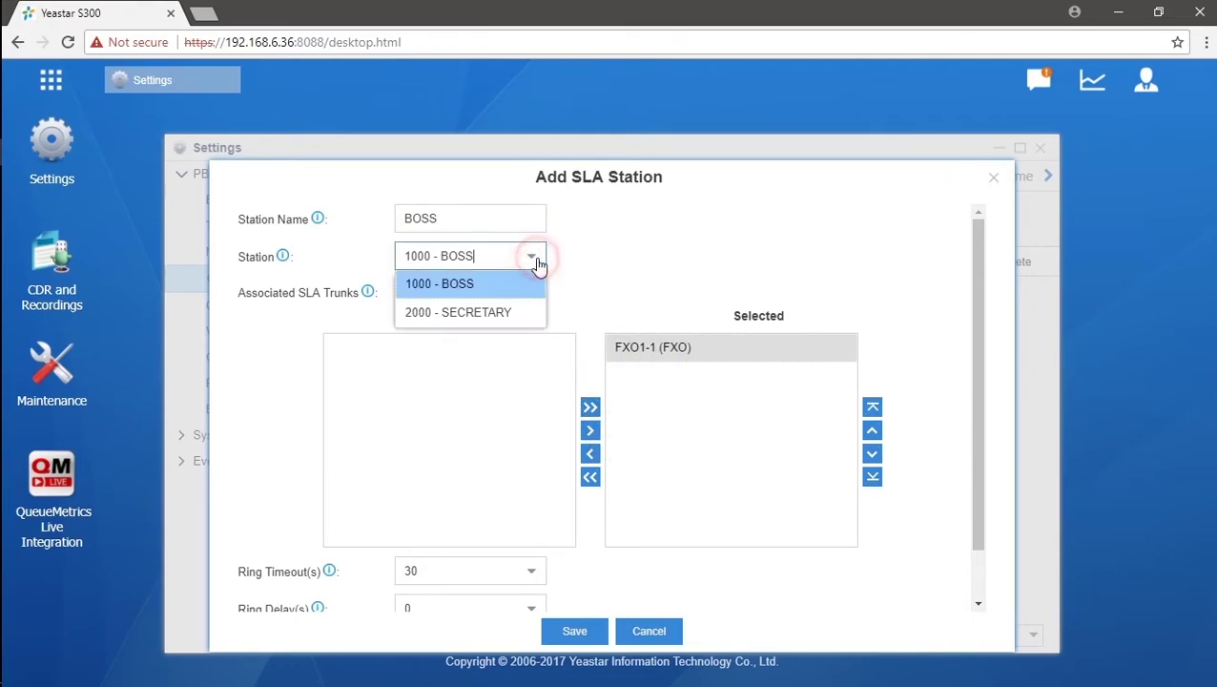
click(536, 258)
scroll(568, 354, down, 2)
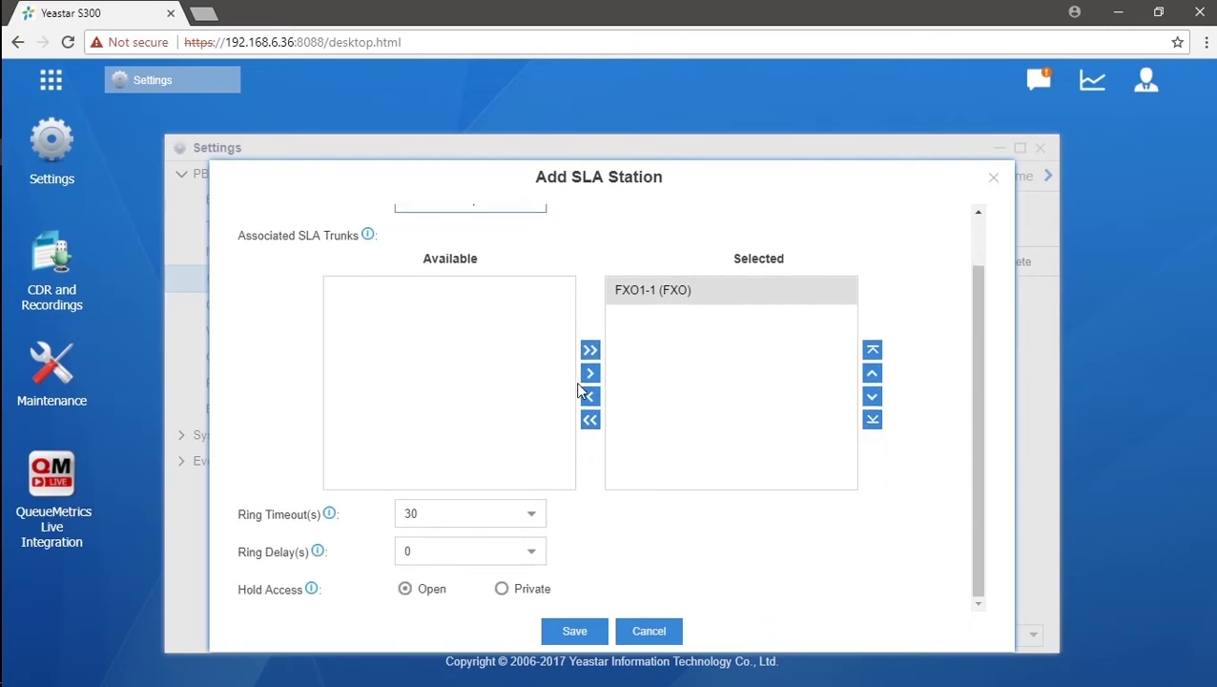
click(539, 525)
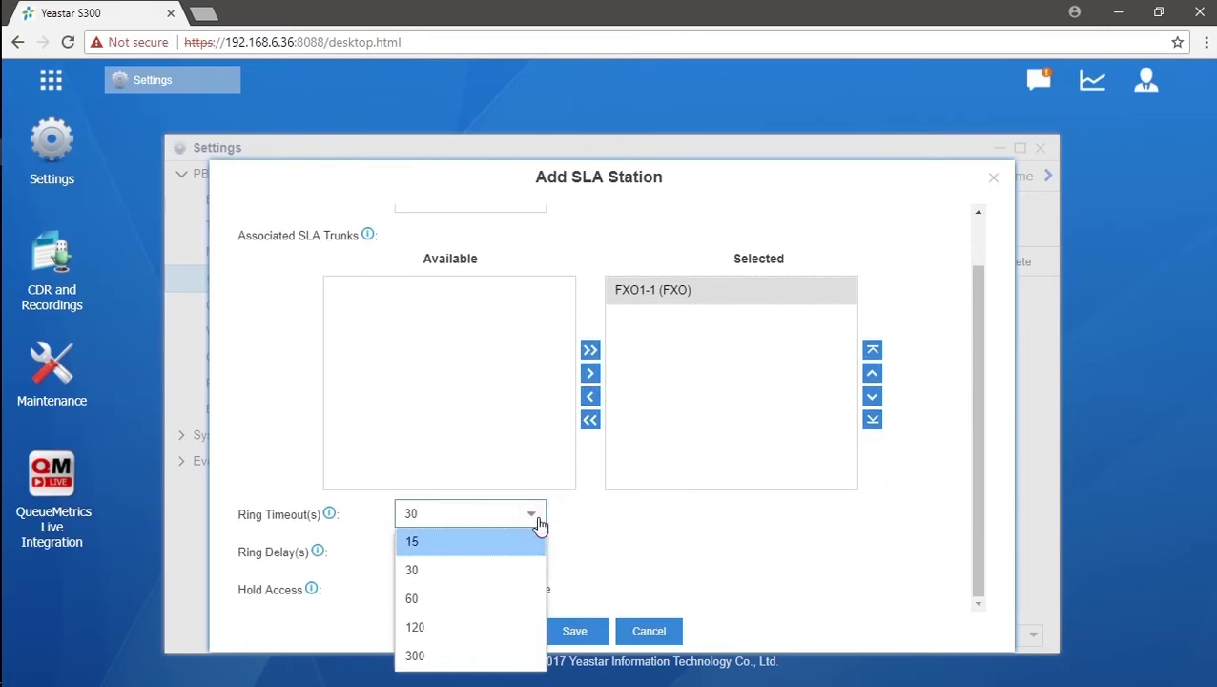
click(386, 551)
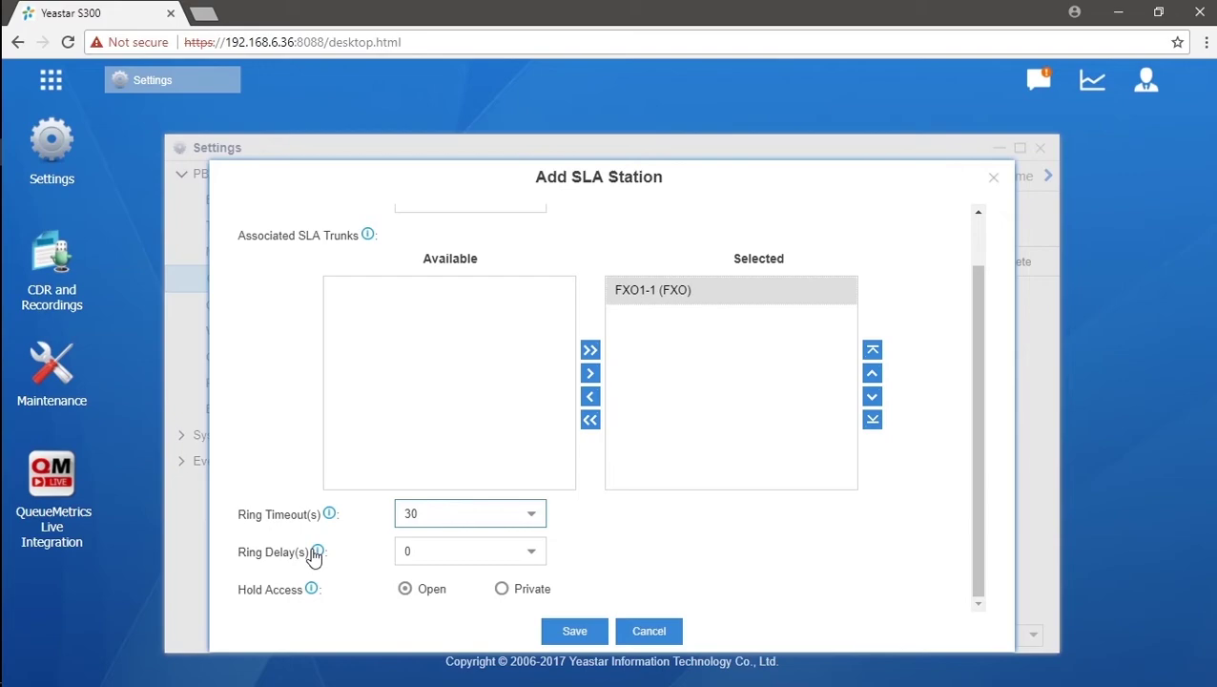
mouse_move(318, 553)
mouse_move(310, 593)
click(557, 632)
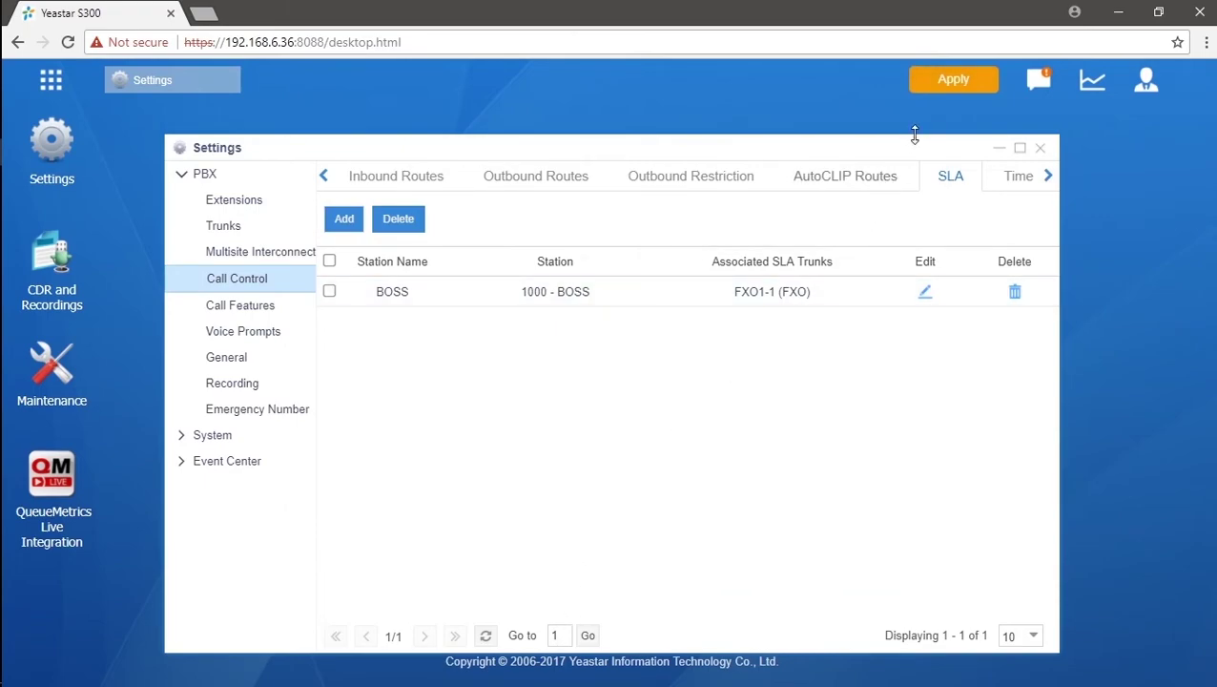
Step: Apply changes, add SLA station SECRETARY (2000 - SECRETARY) on FXO1-1, and apply again
click(954, 82)
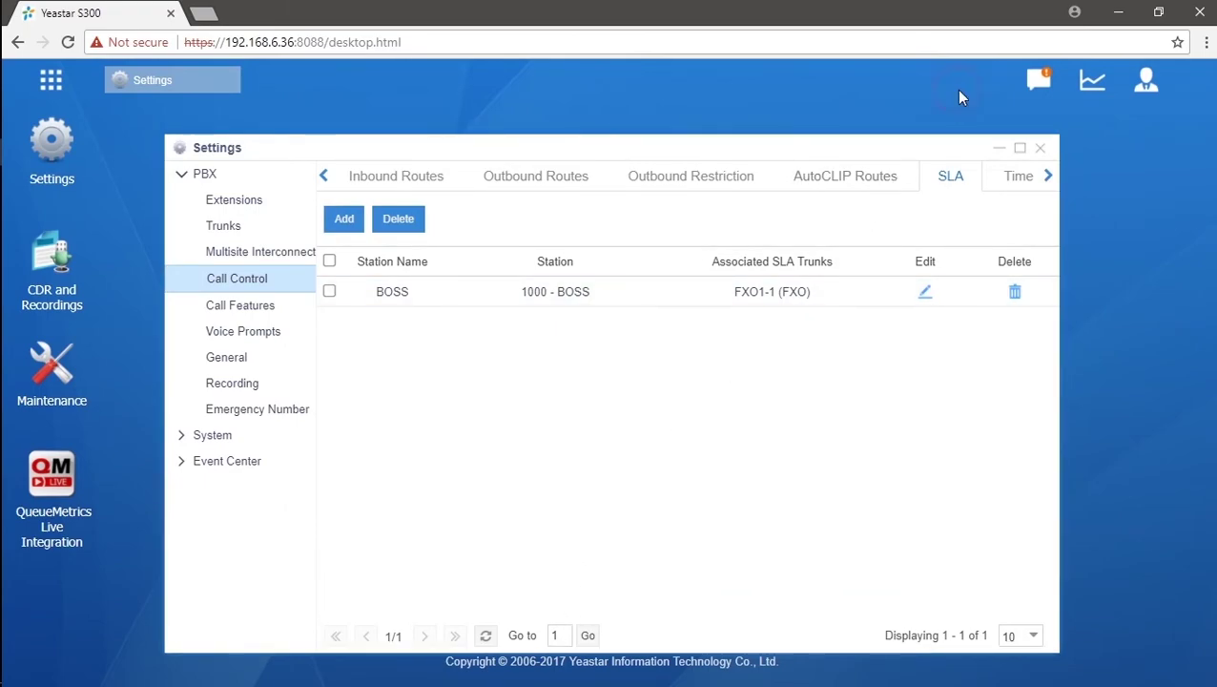
click(345, 222)
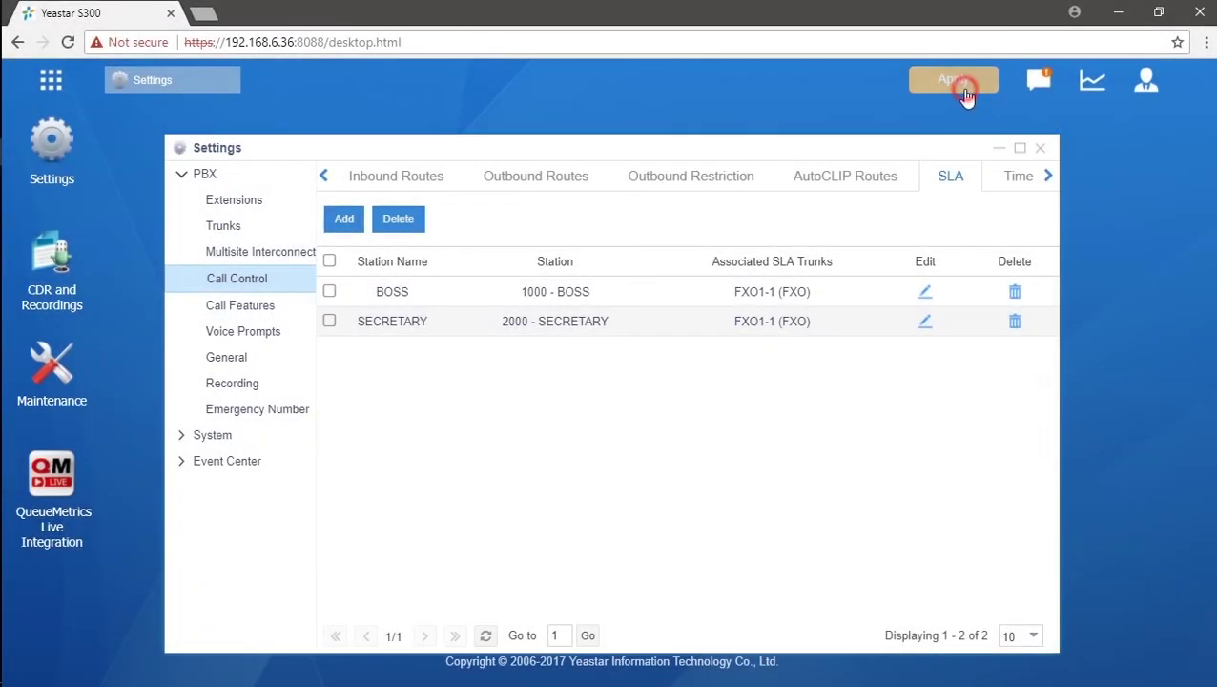
click(963, 89)
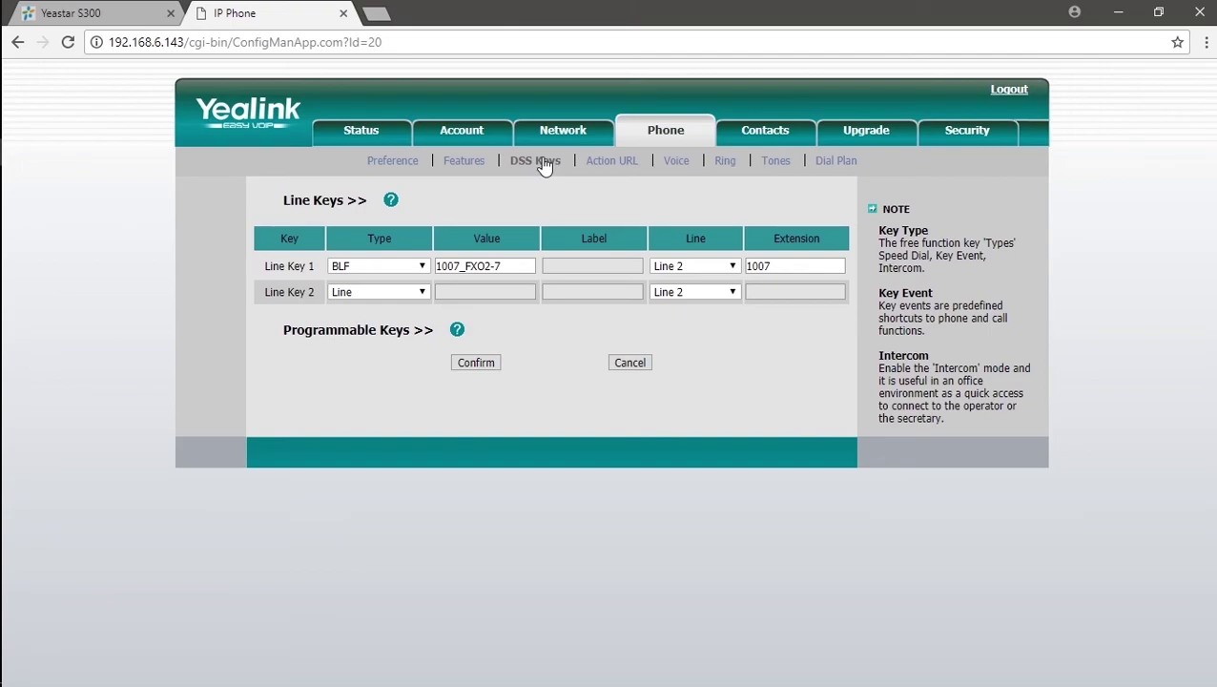
Step: Change Line Key 1 from 1007 to 1000: BLF, value 1000_FXO1-1, Line 2, extension 1000
click(420, 266)
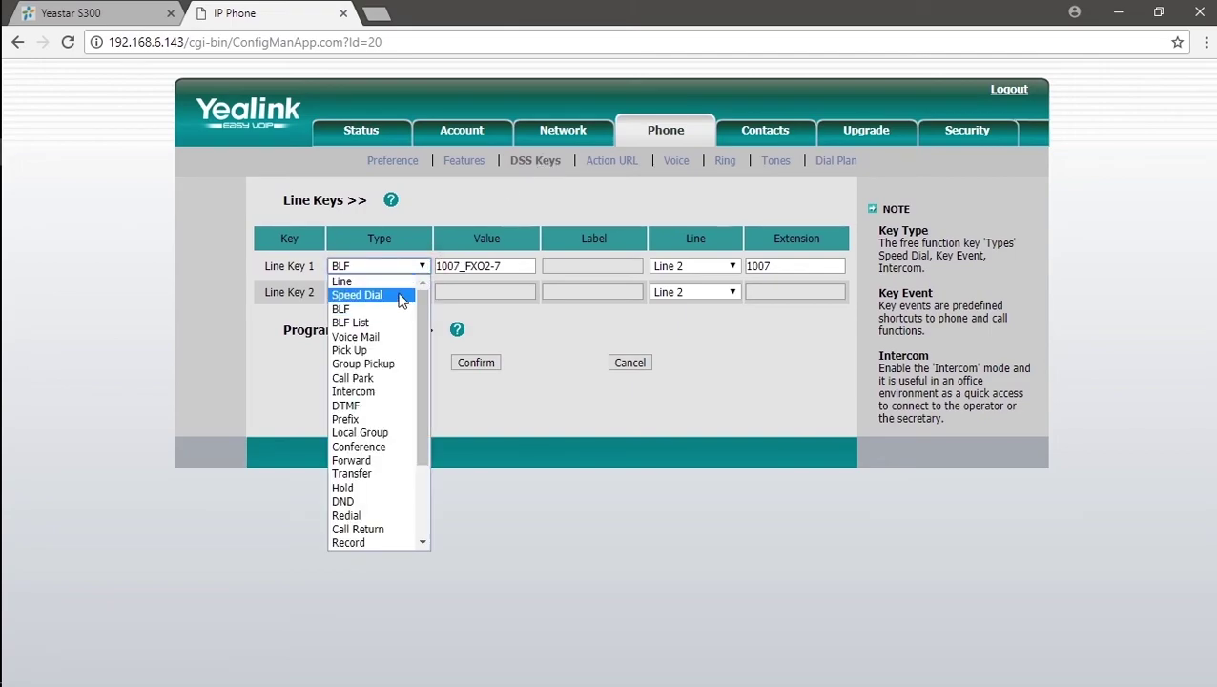
click(398, 308)
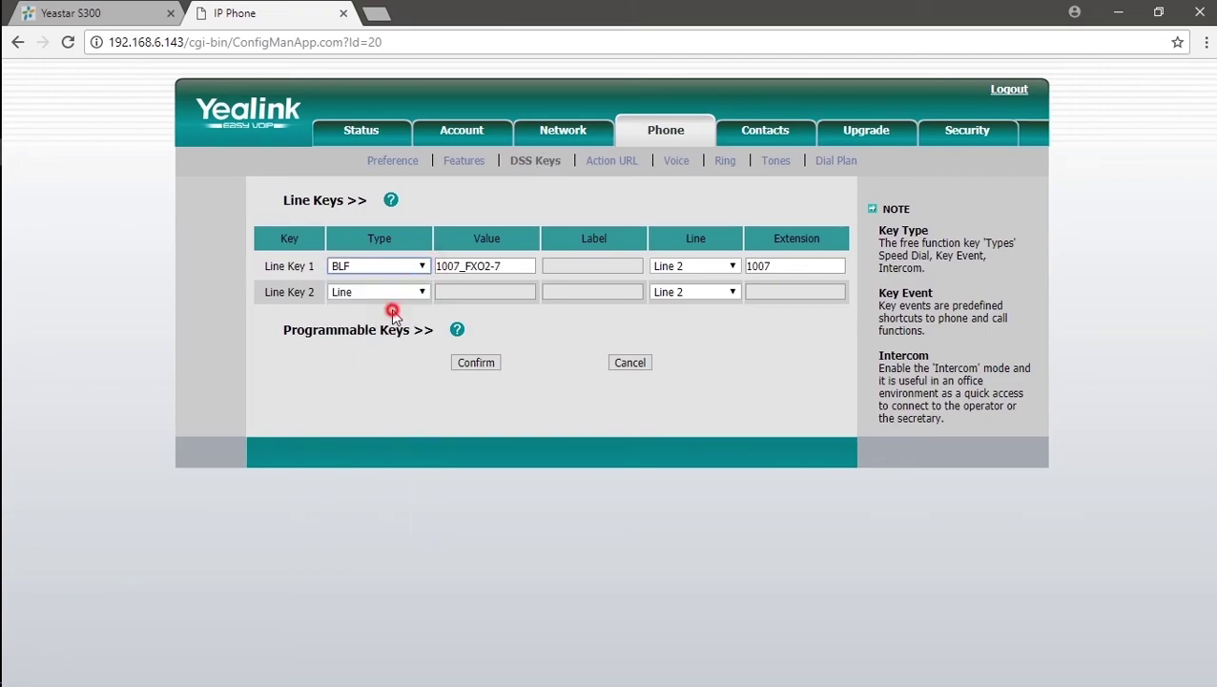
click(464, 268)
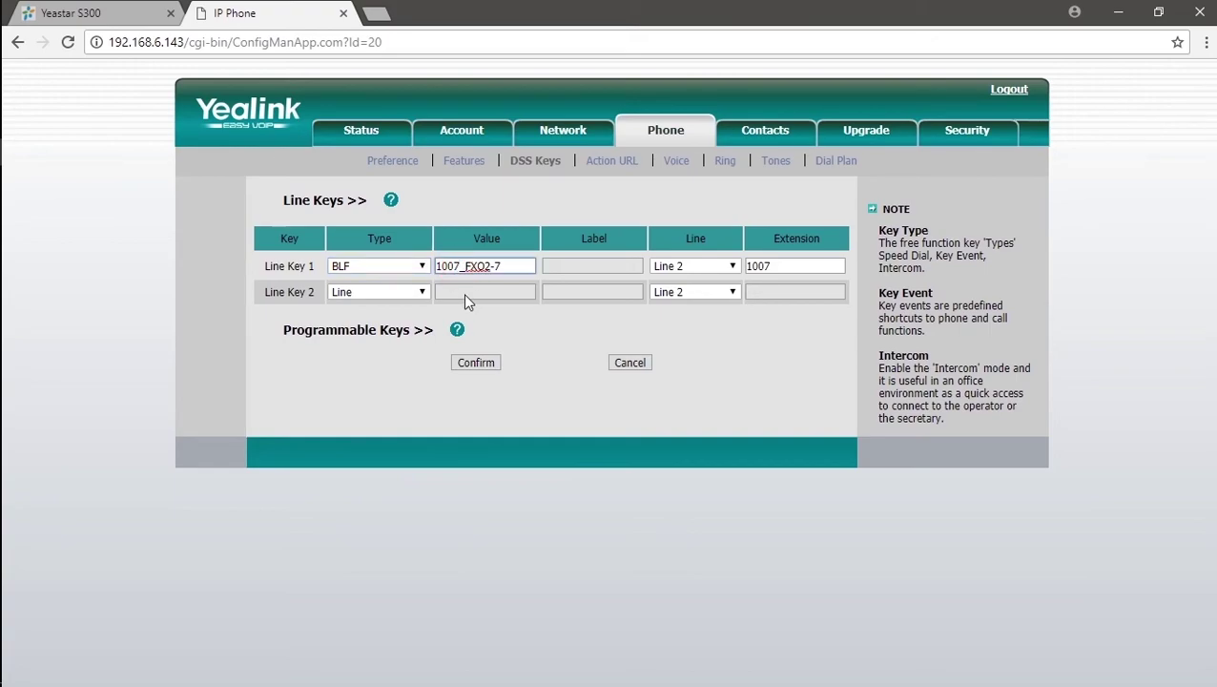
key(BackSpace)
text(0)
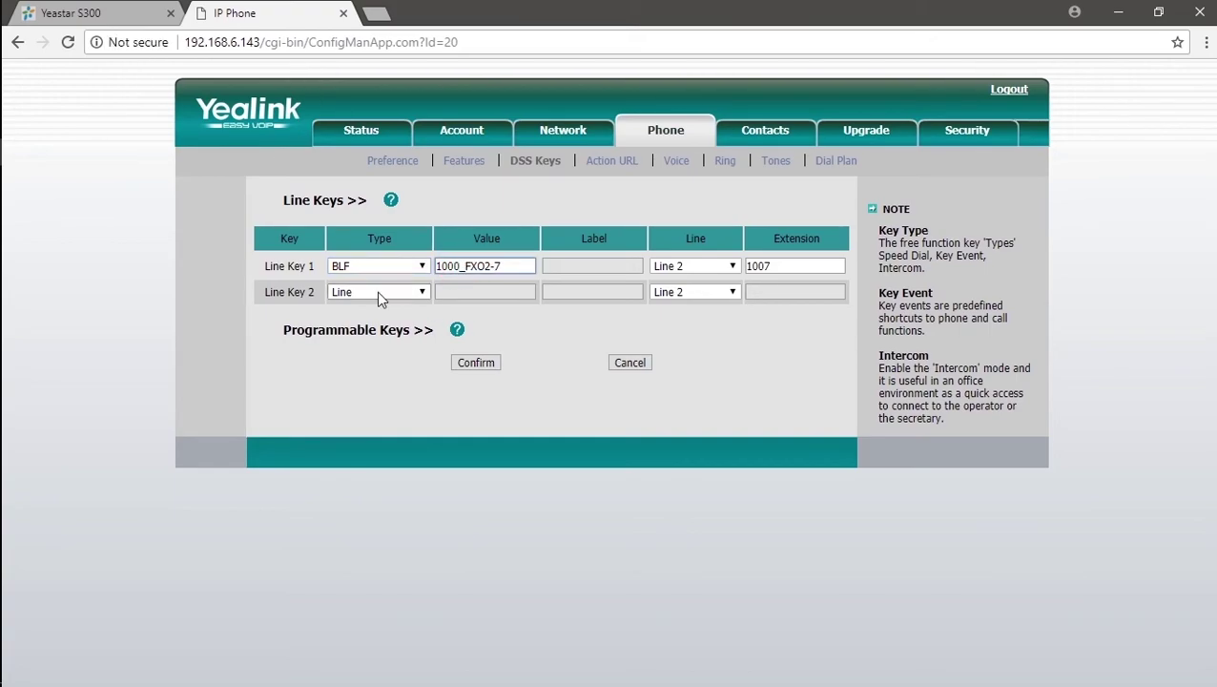
click(488, 266)
key(BackSpace)
click(734, 267)
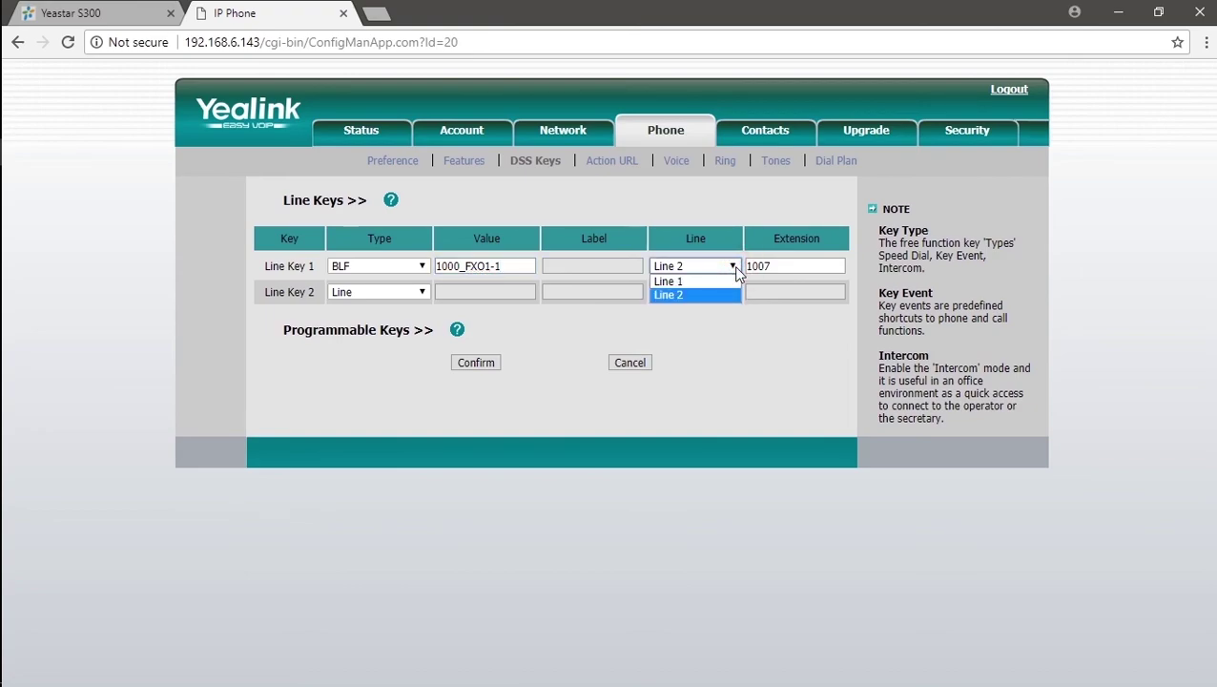
click(733, 266)
click(788, 266)
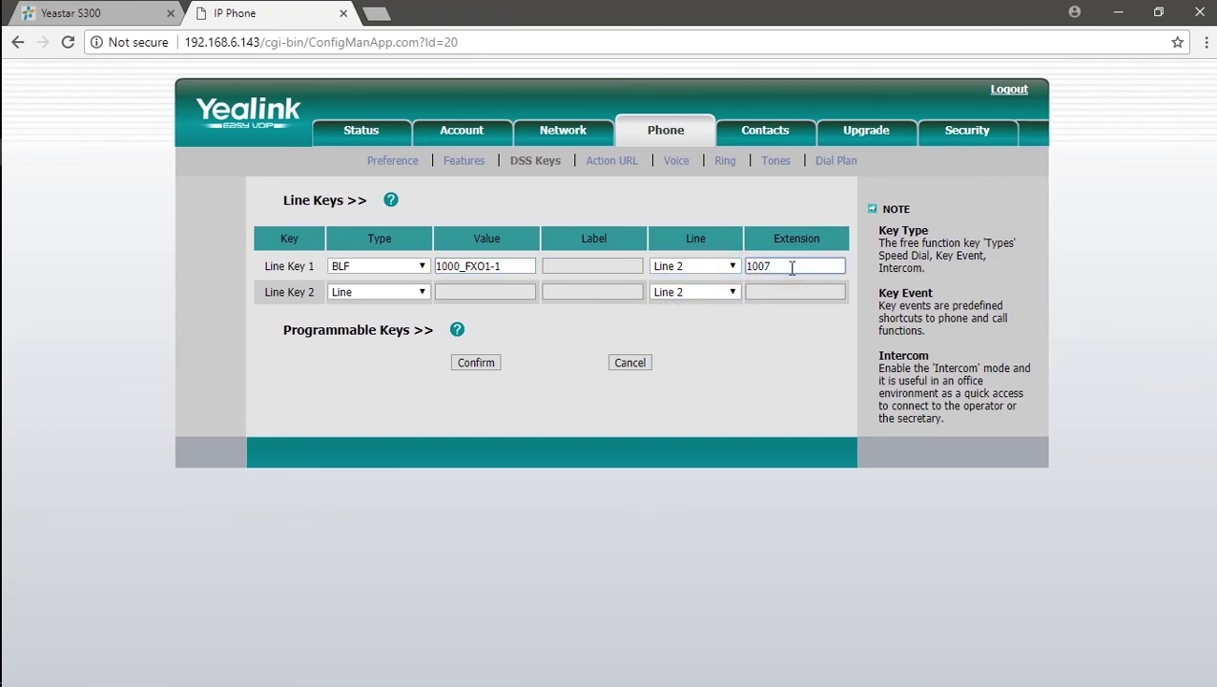
key(BackSpace)
text(0)
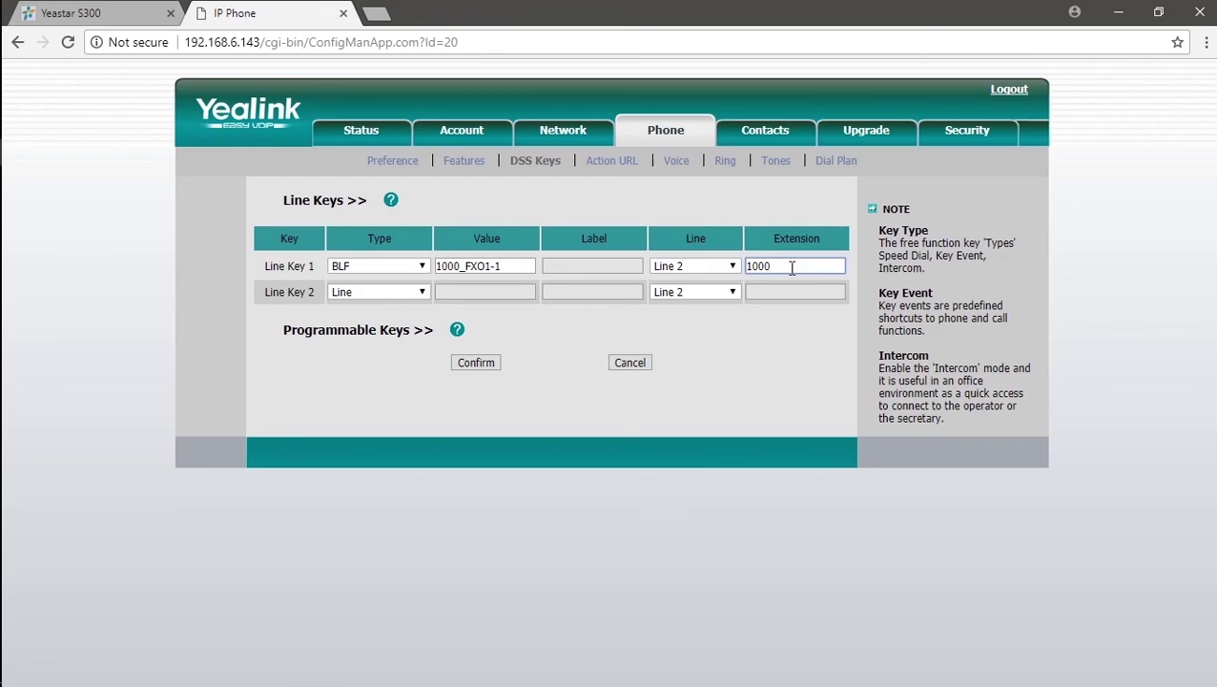